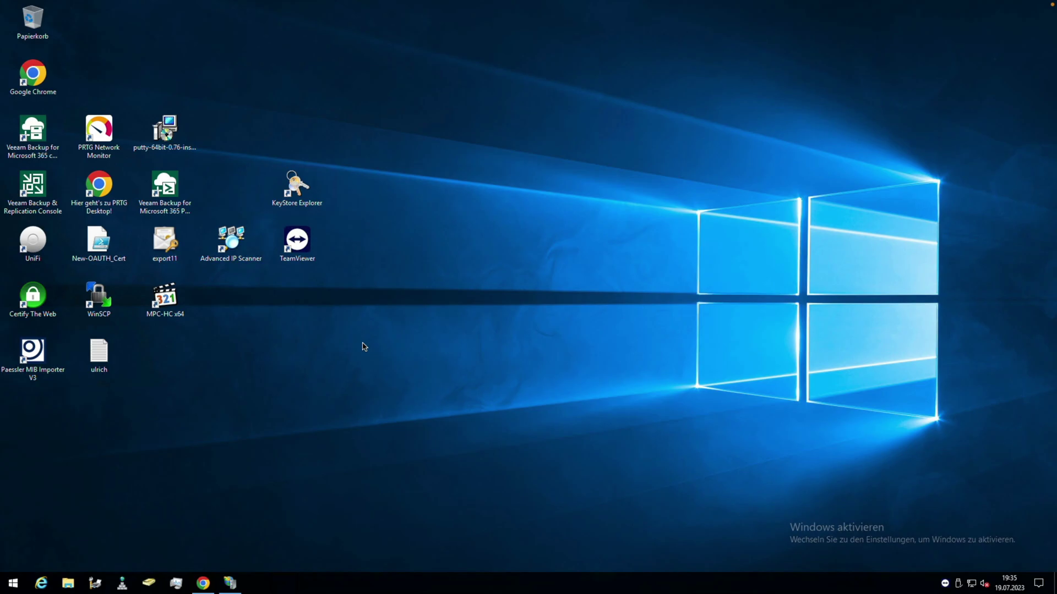
# Launch KeyStore Explorer, turn off startup tips, and create a new empty JKS keystore
pyautogui.doubleClick(293, 180)
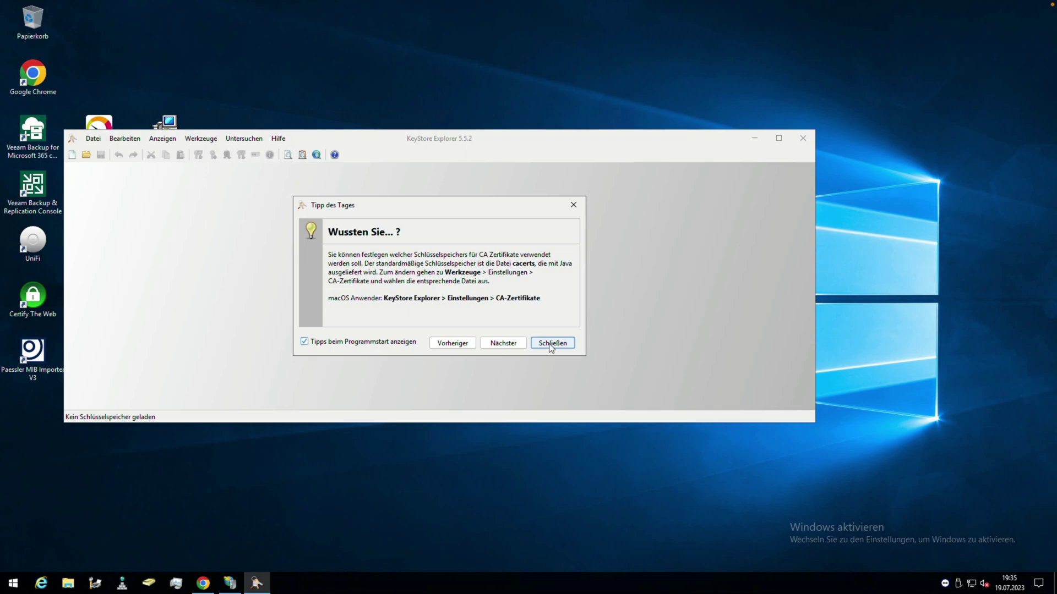
pyautogui.click(355, 342)
pyautogui.click(564, 347)
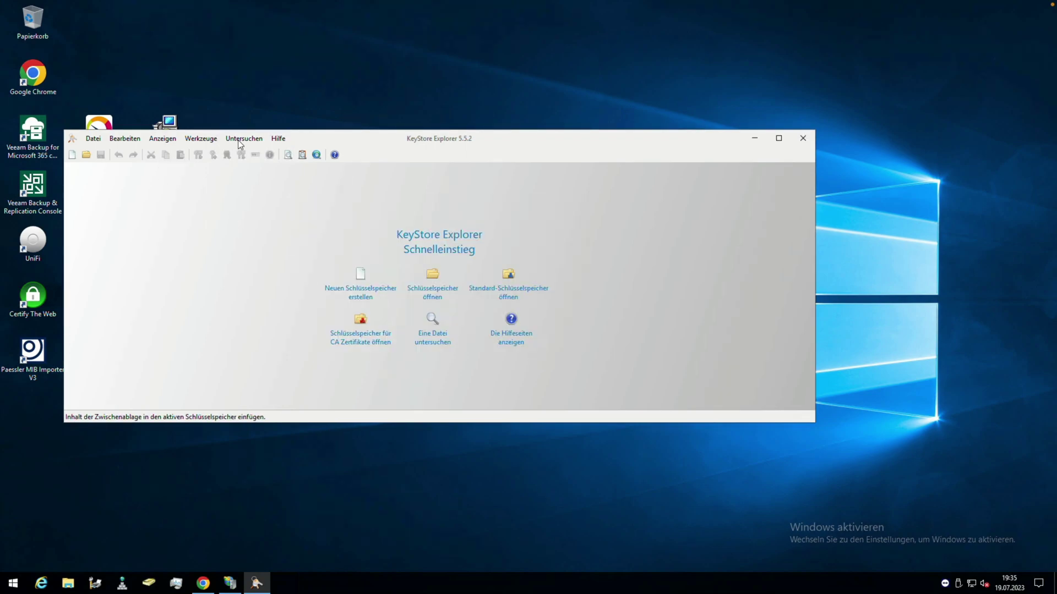
pyautogui.moveTo(321, 135); pyautogui.dragTo(322, 133)
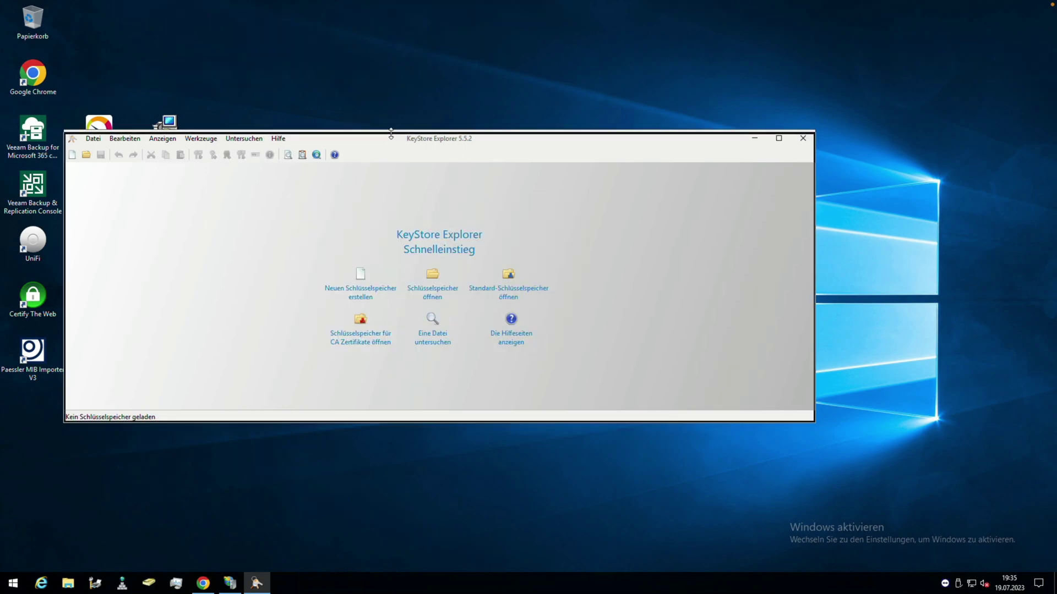
pyautogui.click(72, 155)
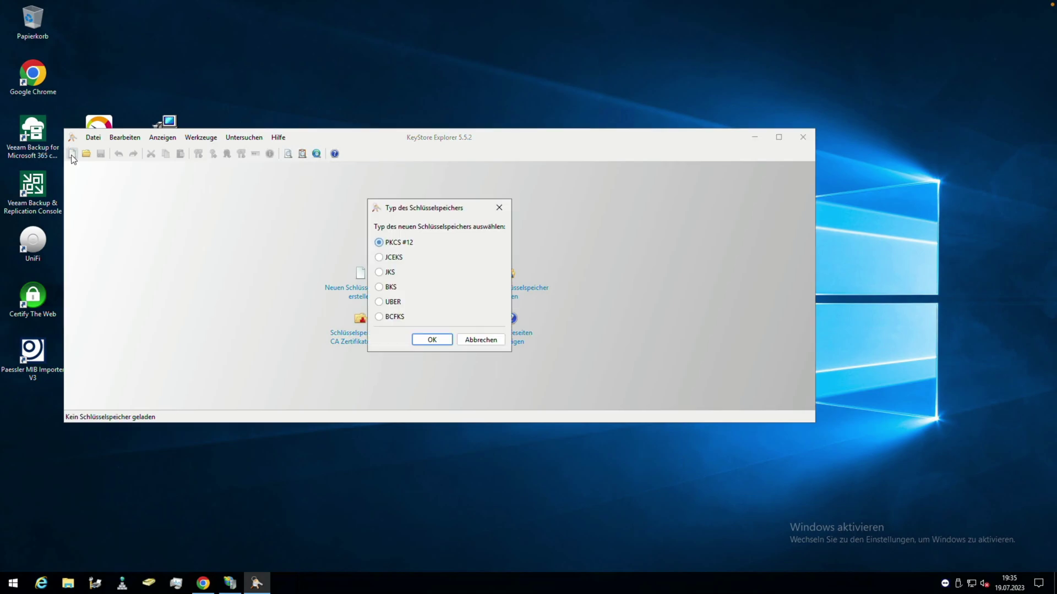
pyautogui.click(380, 272)
pyautogui.click(432, 340)
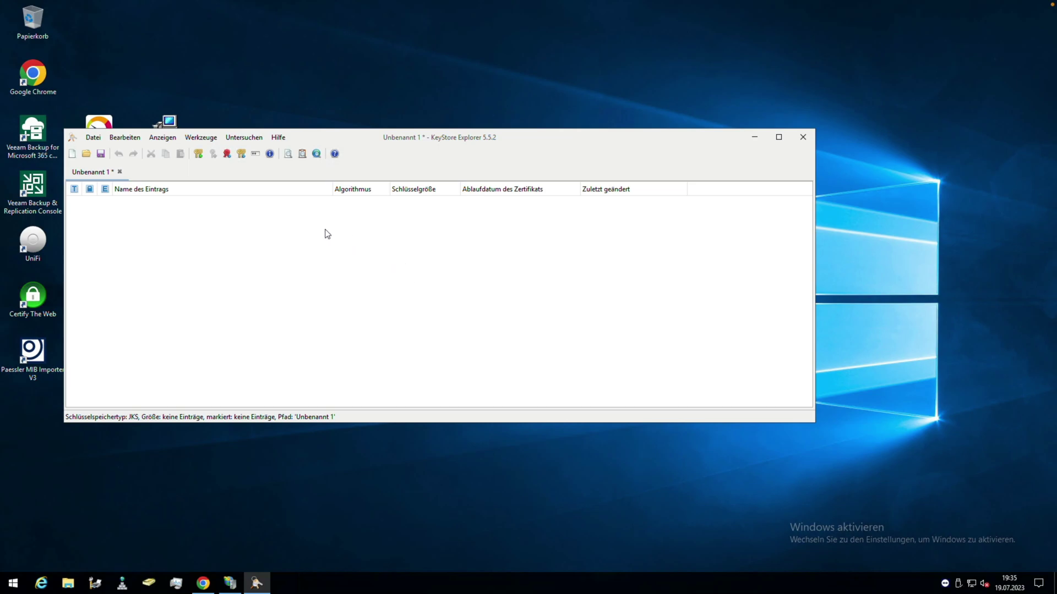
# Import the PKCS #12 key pair from export11.PFX on the desktop, entering its decryption password
pyautogui.click(207, 138)
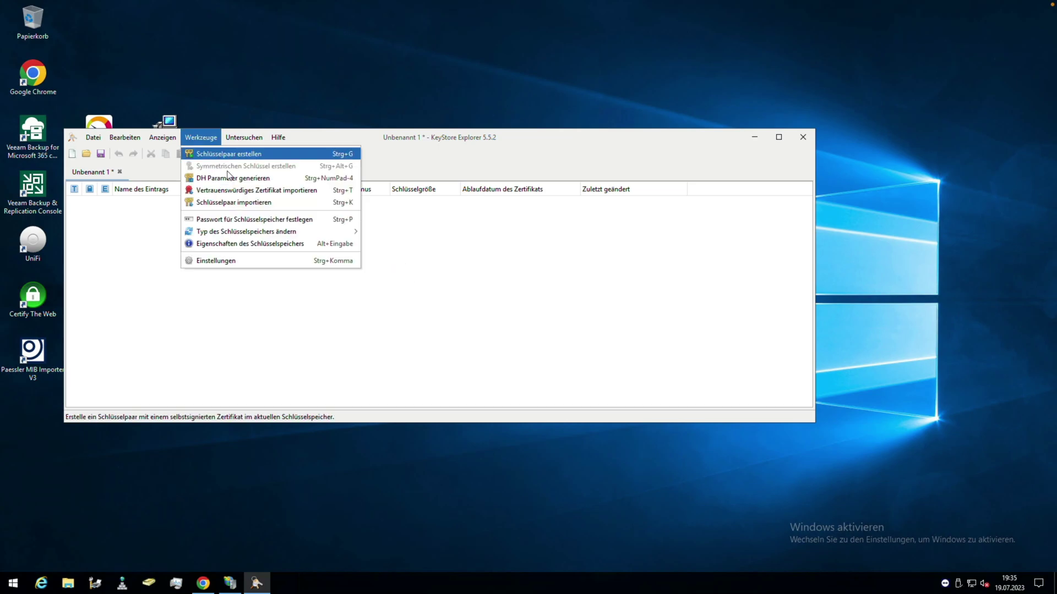
pyautogui.click(240, 204)
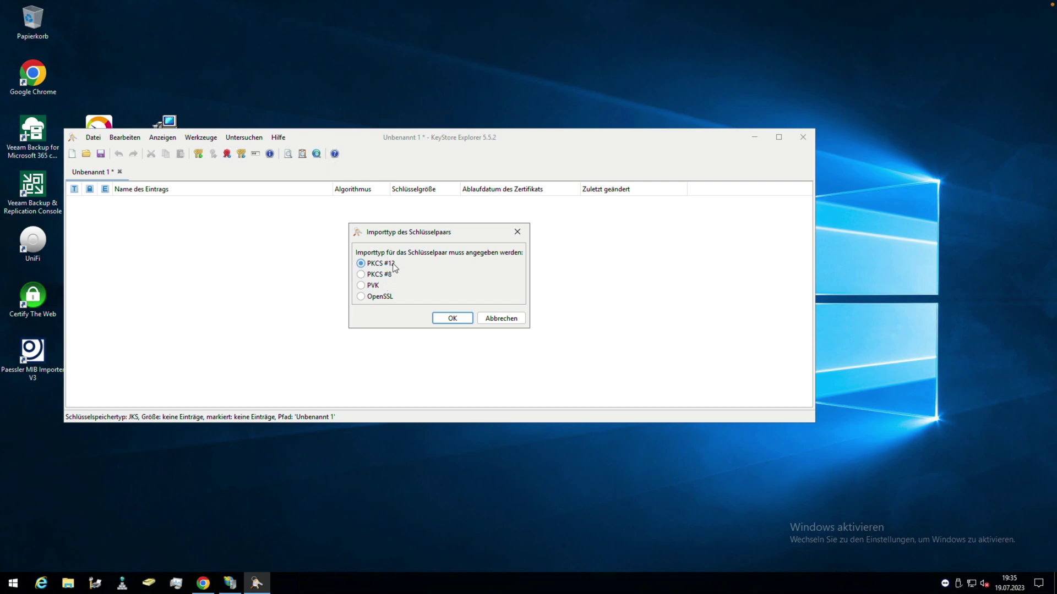
pyautogui.click(444, 318)
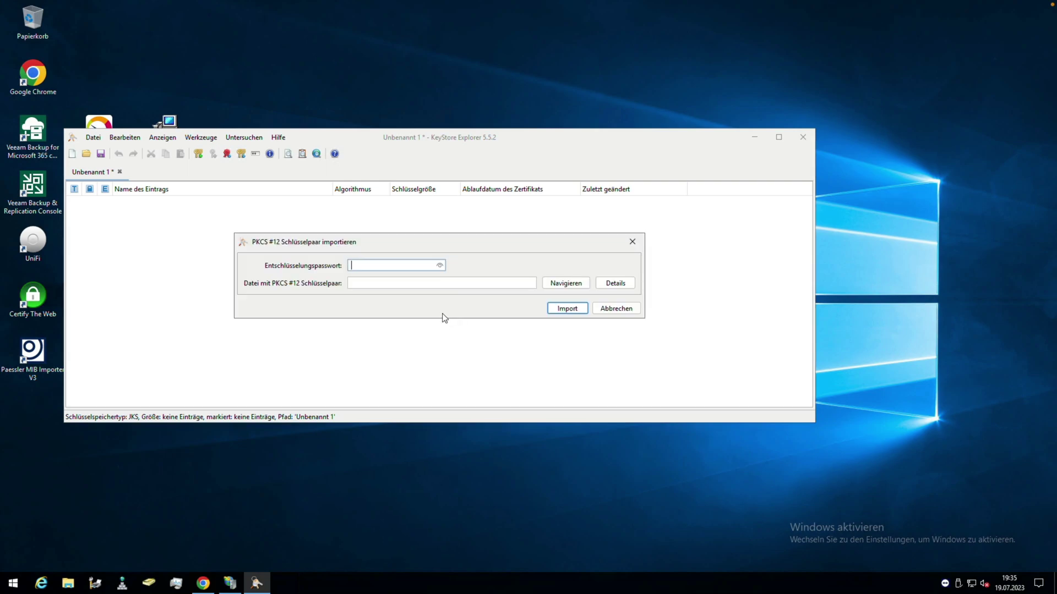
pyautogui.write('*')
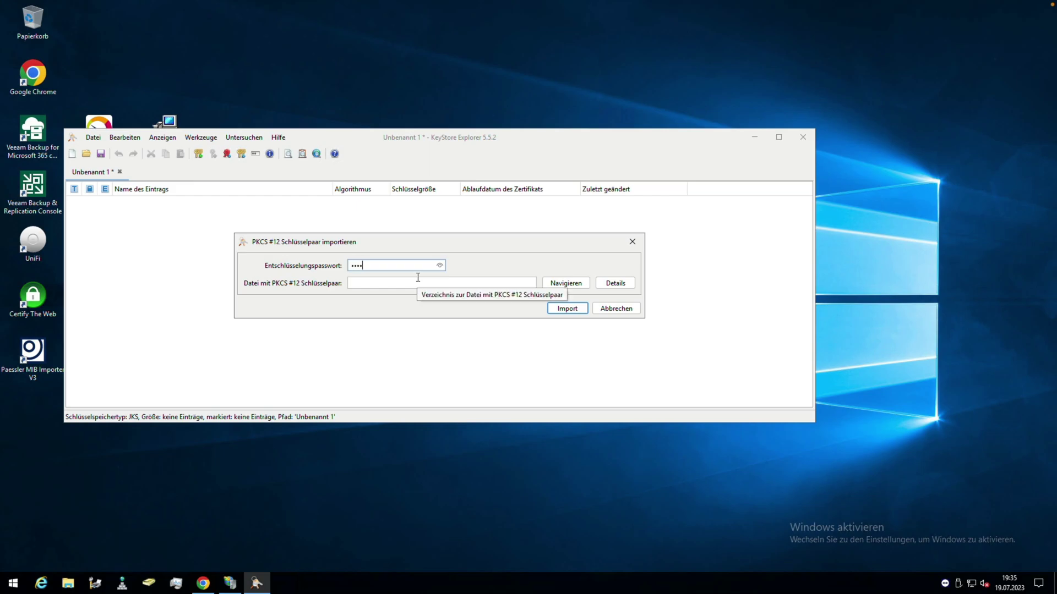
pyautogui.click(566, 283)
pyautogui.click(362, 221)
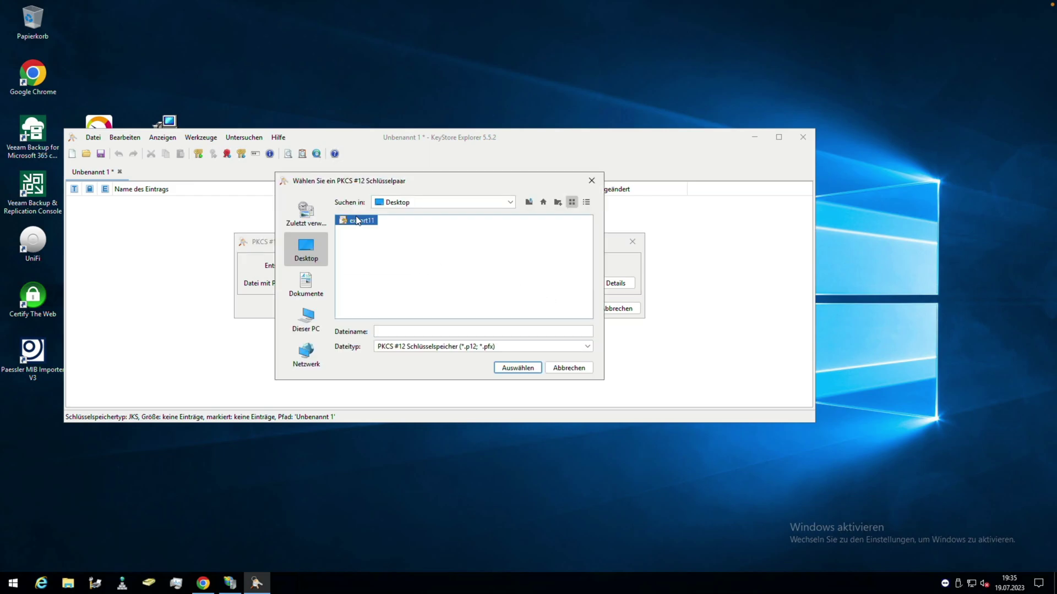
pyautogui.click(527, 369)
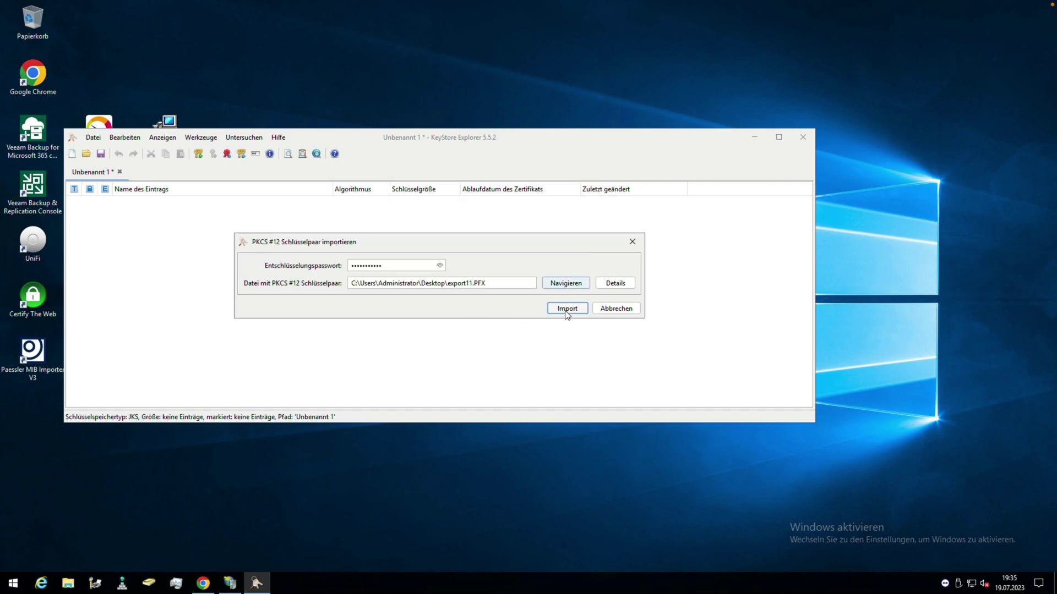
pyautogui.click(568, 308)
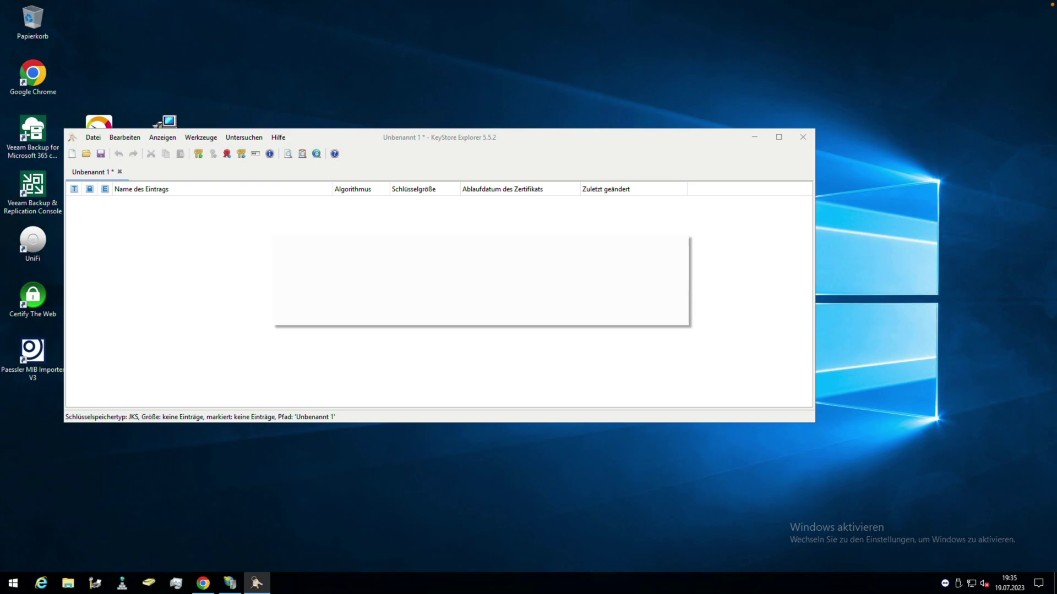
# Give the imported key pair the alias 'unifi' and a new pasted password, confirmed twice
pyautogui.write('unifi')
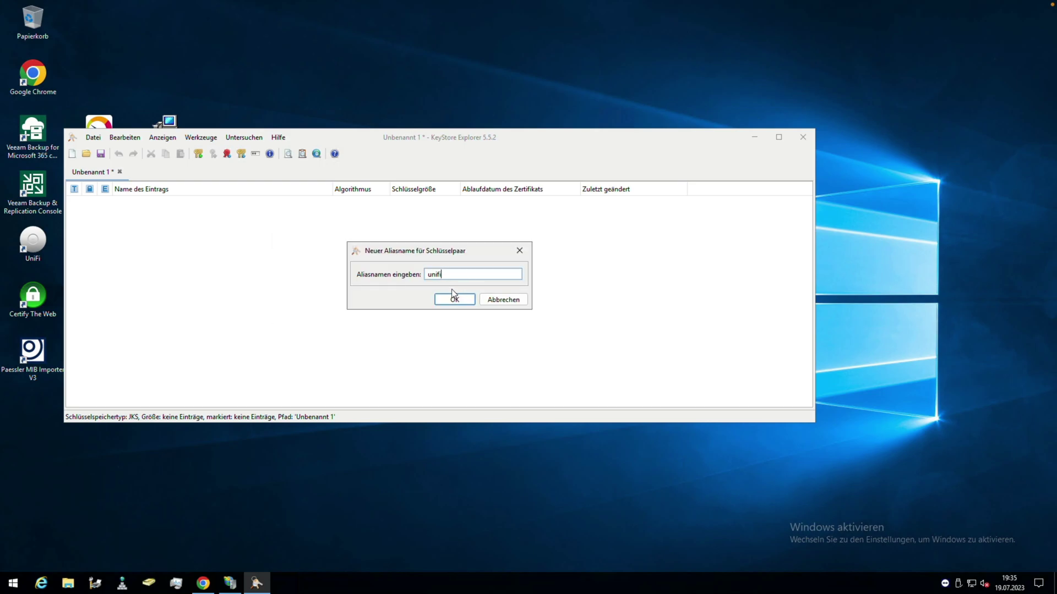
pyautogui.click(453, 301)
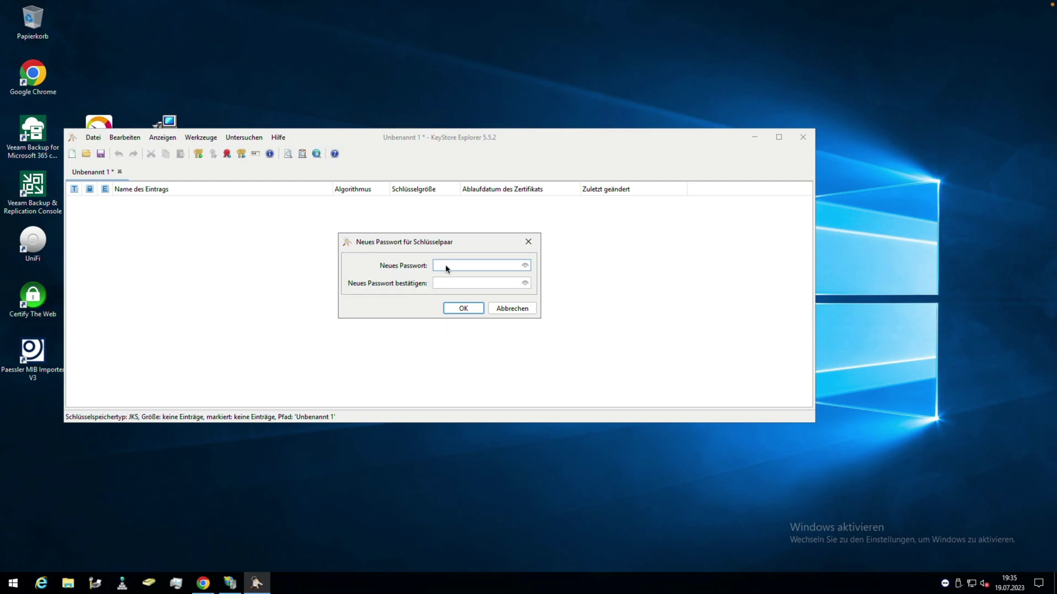
pyautogui.hotkey('ctrl', 'v')
pyautogui.click(450, 282)
pyautogui.hotkey('ctrl', 'v')
pyautogui.click(526, 282)
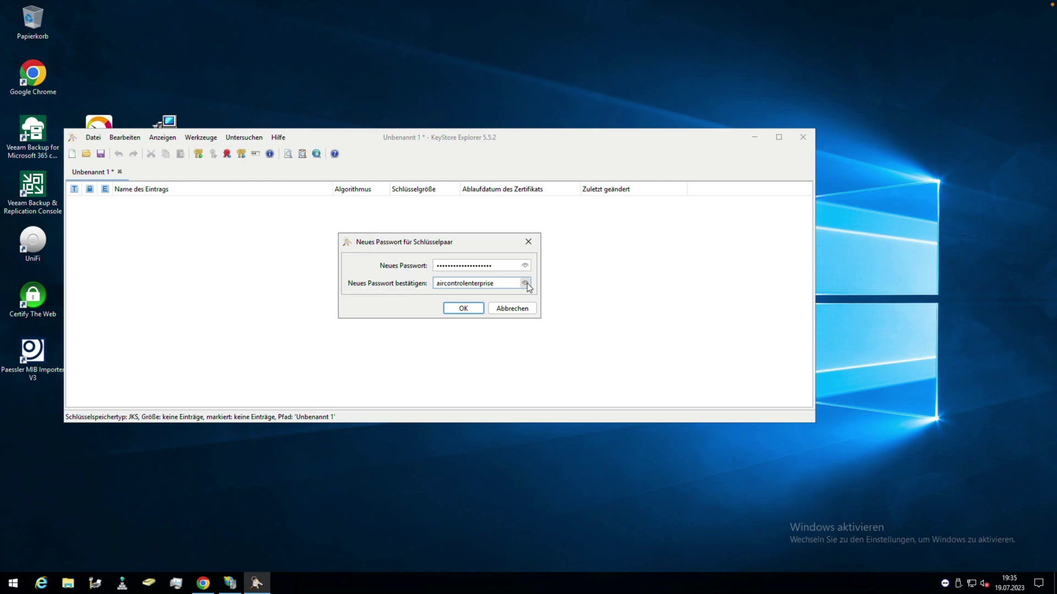
pyautogui.click(463, 308)
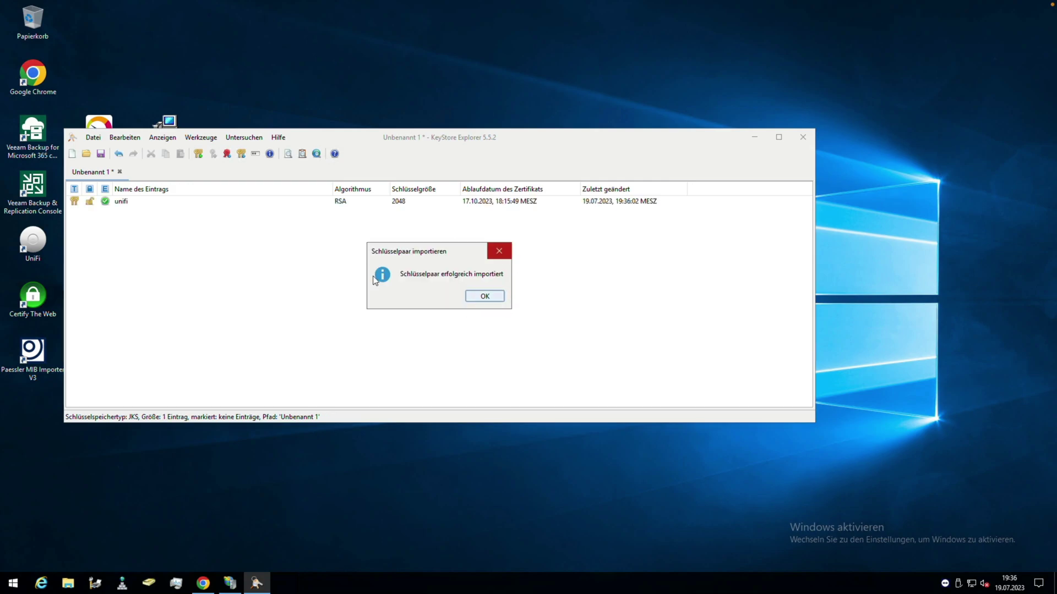
# Save the keystore as 'keystore' on the desktop with a pasted, confirmed keystore password
pyautogui.click(497, 296)
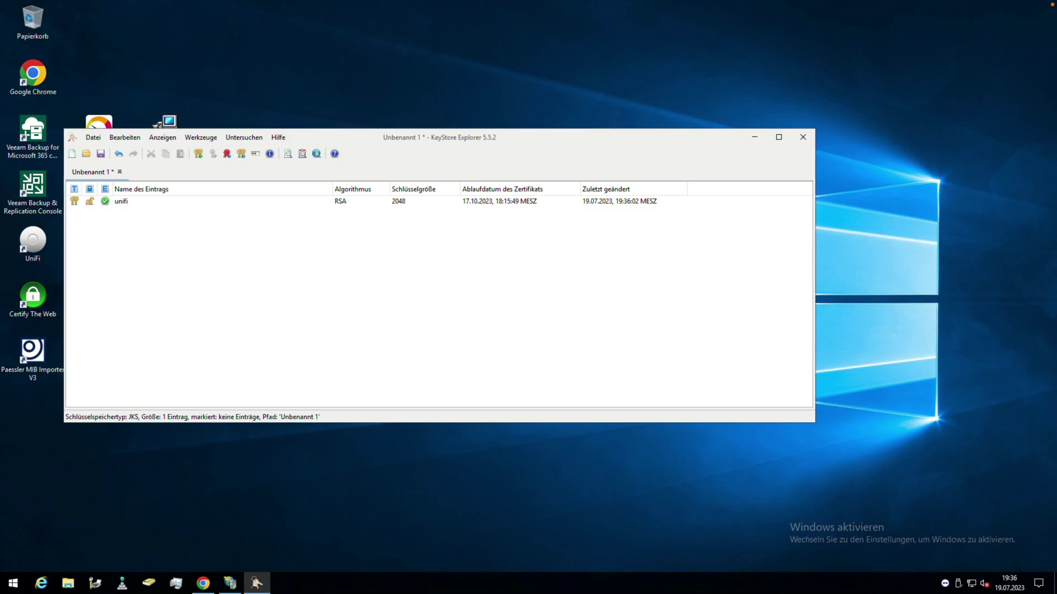
pyautogui.click(93, 137)
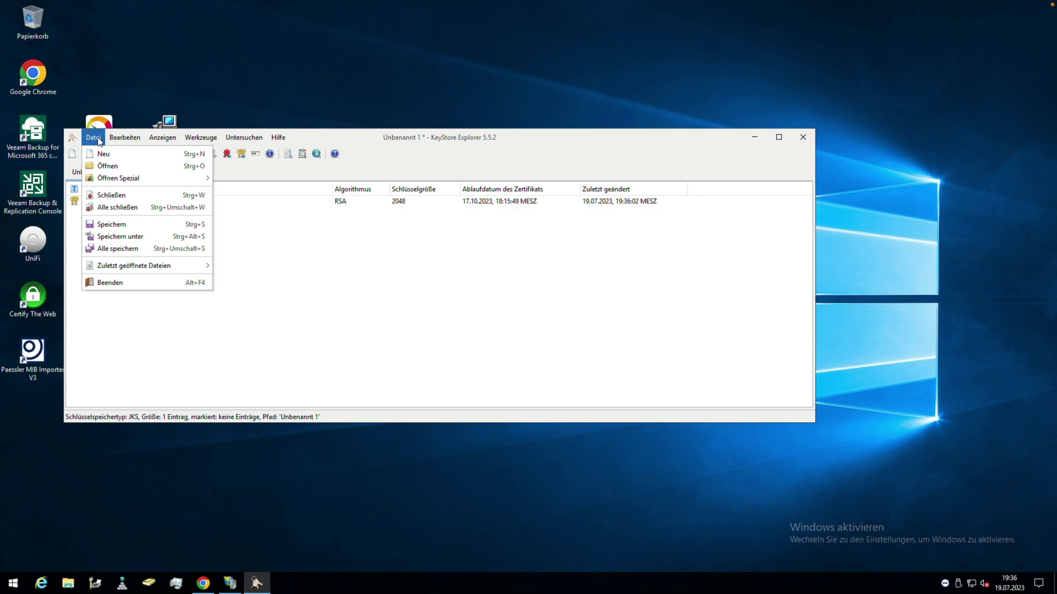
pyautogui.click(113, 237)
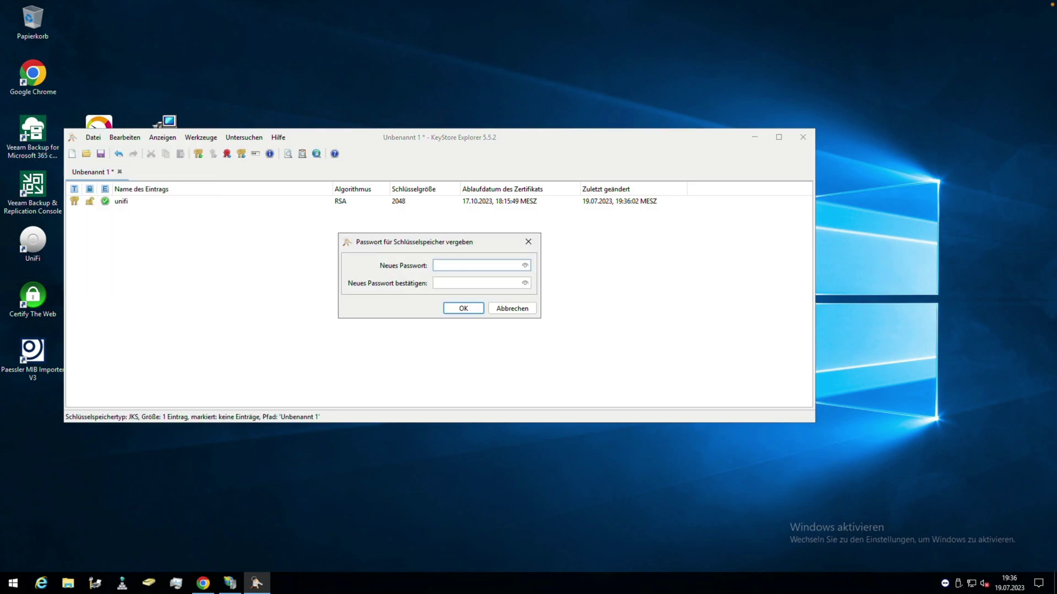
pyautogui.hotkey('ctrl', 'v')
pyautogui.click(512, 282)
pyautogui.hotkey('ctrl', 'v')
pyautogui.click(526, 284)
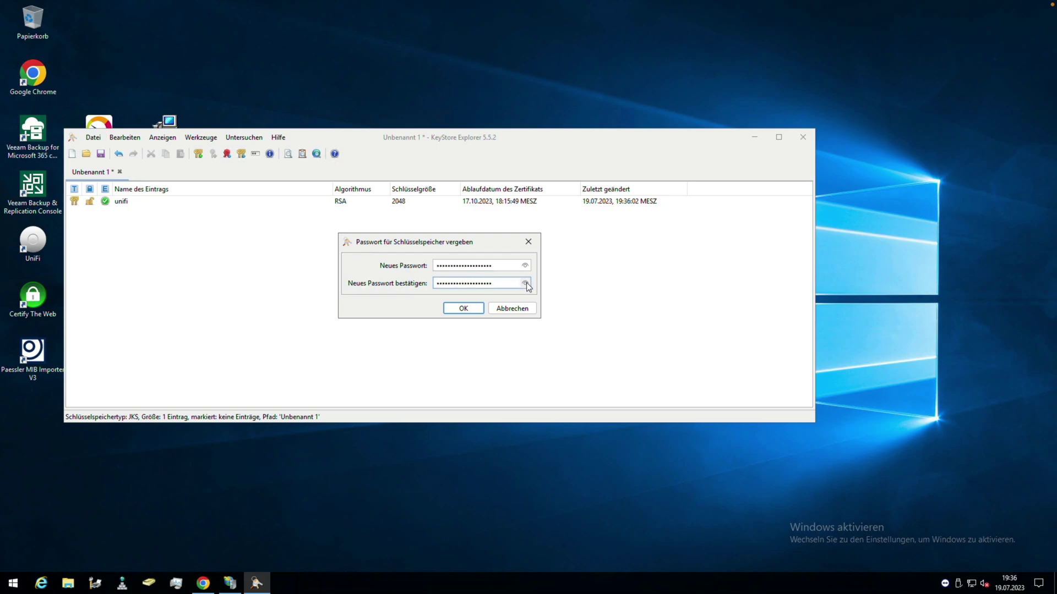
pyautogui.click(456, 308)
pyautogui.write('keystore')
pyautogui.click(526, 370)
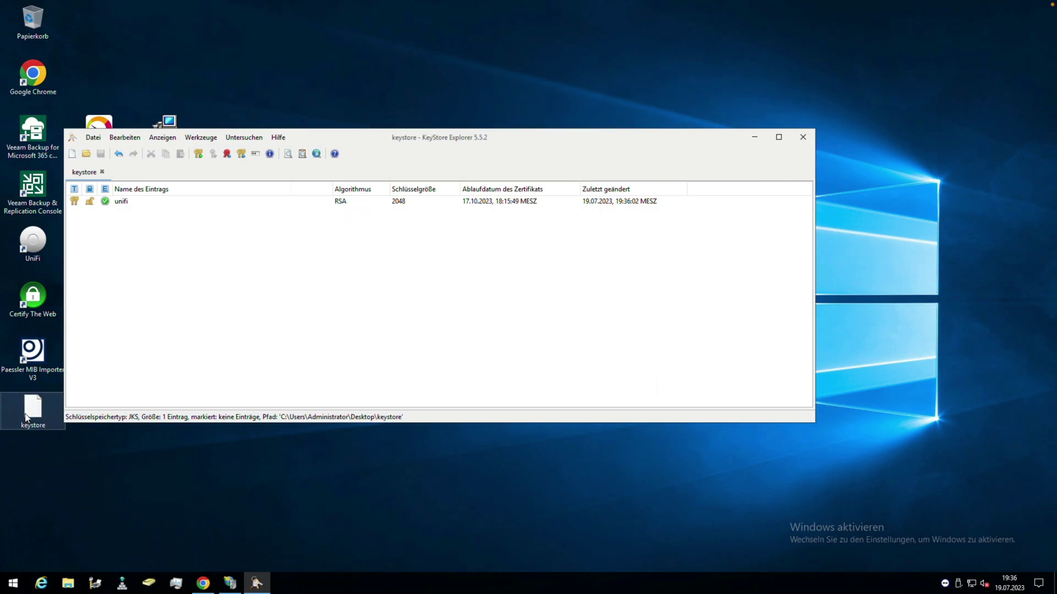
# Check the properties of the new keystore file on the desktop
pyautogui.rightClick(26, 417)
pyautogui.click(57, 406)
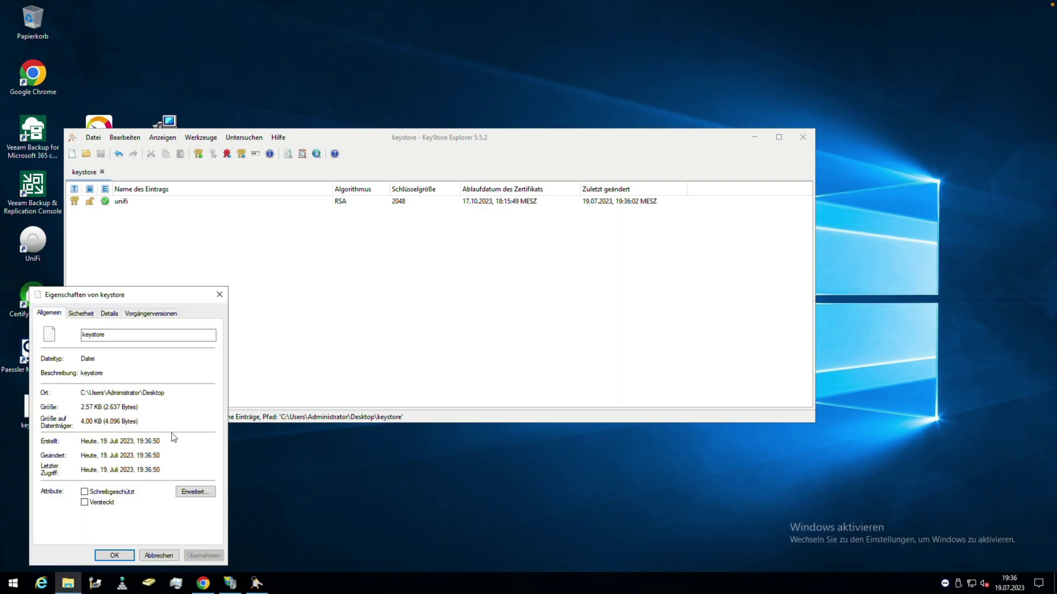
pyautogui.click(220, 294)
# Move KeyStore Explorer aside and open File Explorer at 'Dieser PC'
pyautogui.moveTo(317, 138); pyautogui.dragTo(586, 126)
pyautogui.click(199, 471)
pyautogui.click(68, 583)
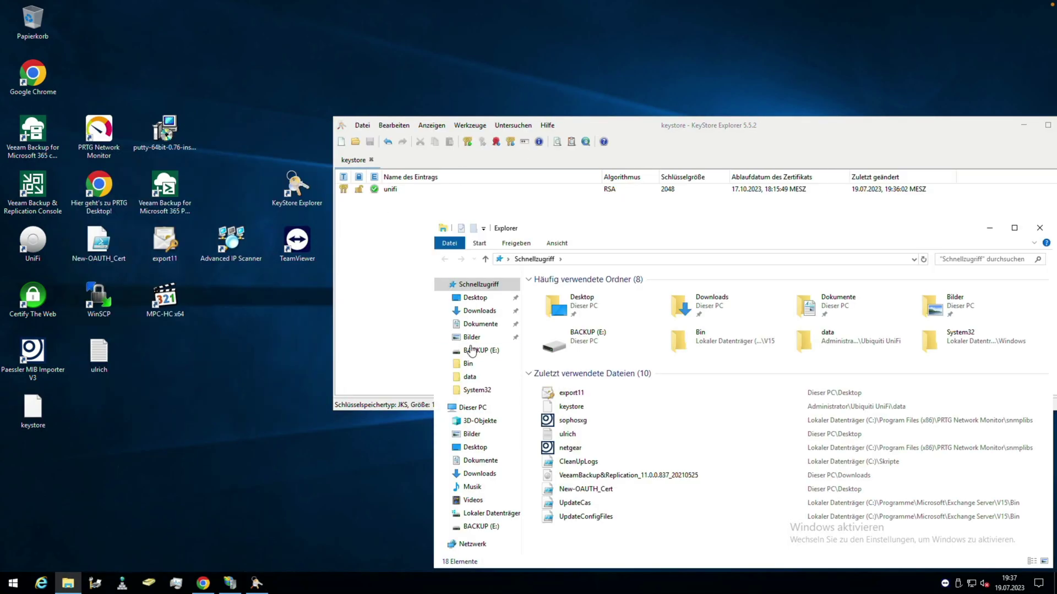
pyautogui.moveTo(597, 229); pyautogui.dragTo(342, 105)
pyautogui.click(218, 284)
# Bring Chrome with the UniFi keystore guide forward, shift it left, and add a blank tab
pyautogui.hotkey('alt', 'Tab')
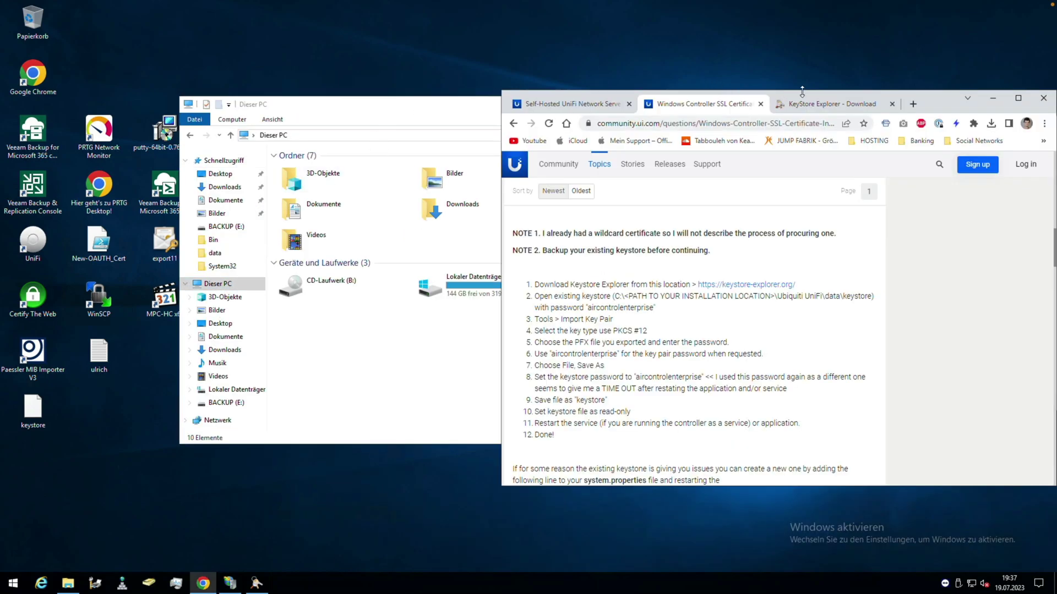
pyautogui.moveTo(930, 101); pyautogui.dragTo(745, 104)
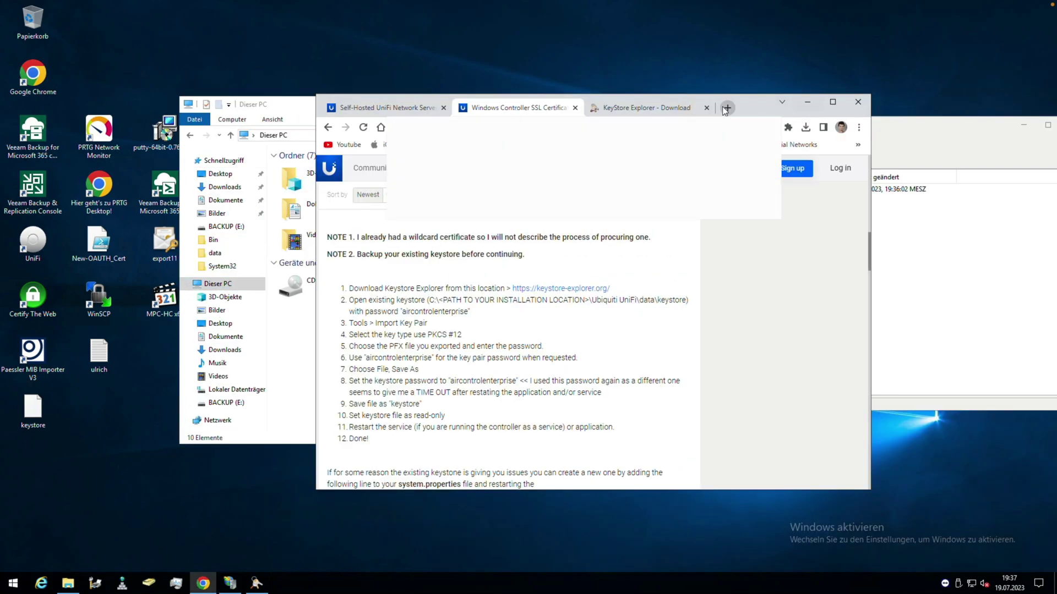
pyautogui.click(727, 107)
# Load the UniFi login page and view its Let's Encrypt R3 certificate, valid until 26 July 2023
pyautogui.write('unifi')
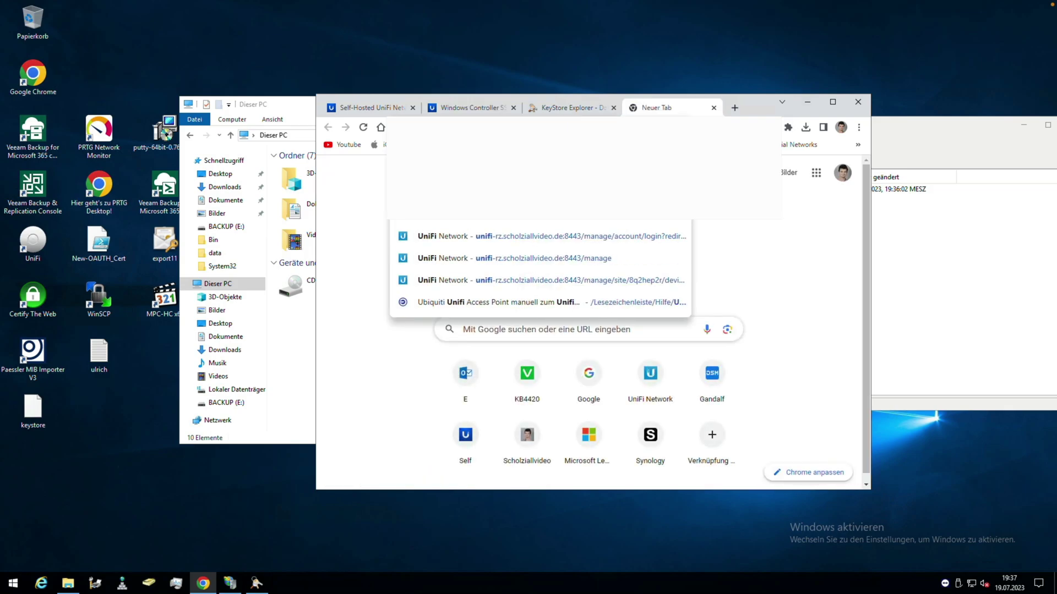
pyautogui.press('Return')
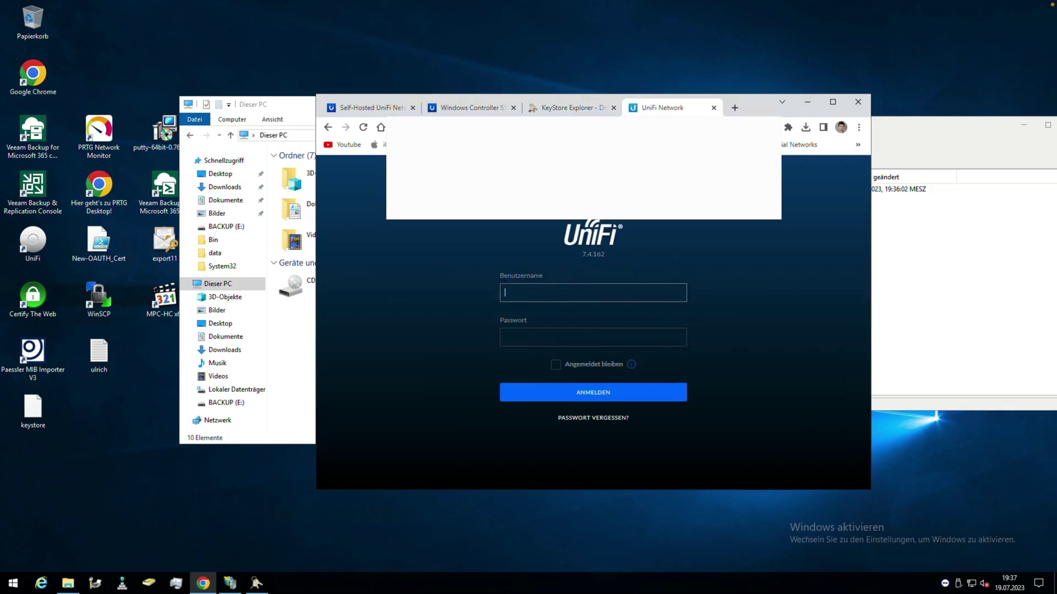
pyautogui.click(397, 127)
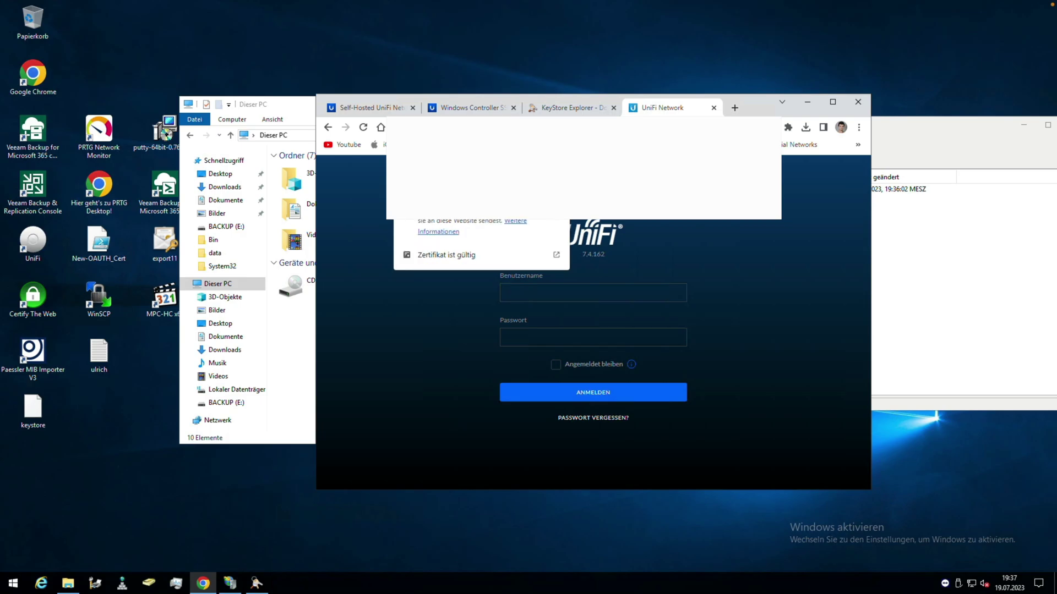
pyautogui.click(471, 255)
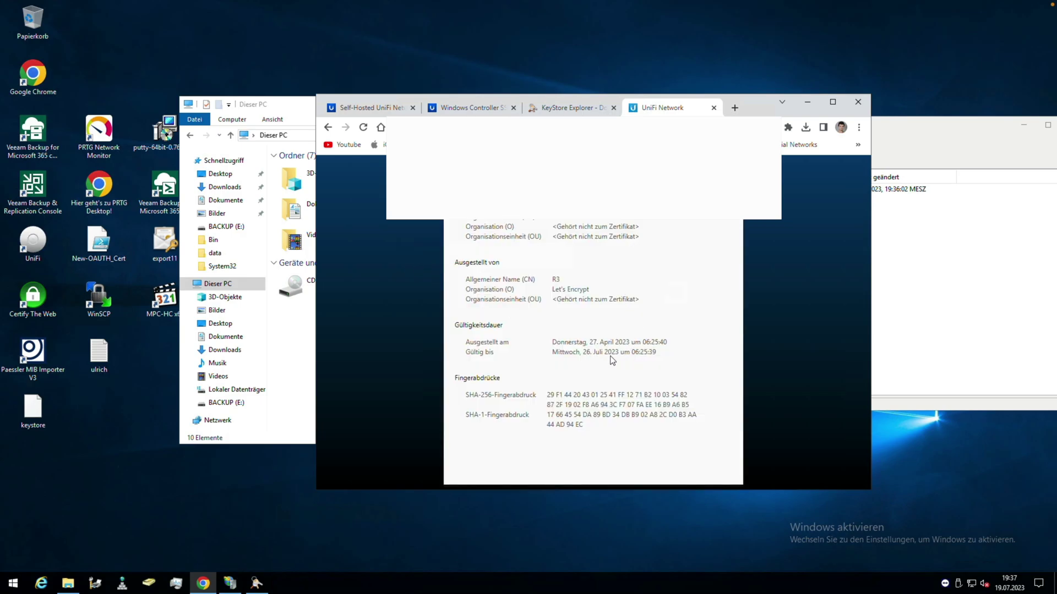
pyautogui.click(806, 102)
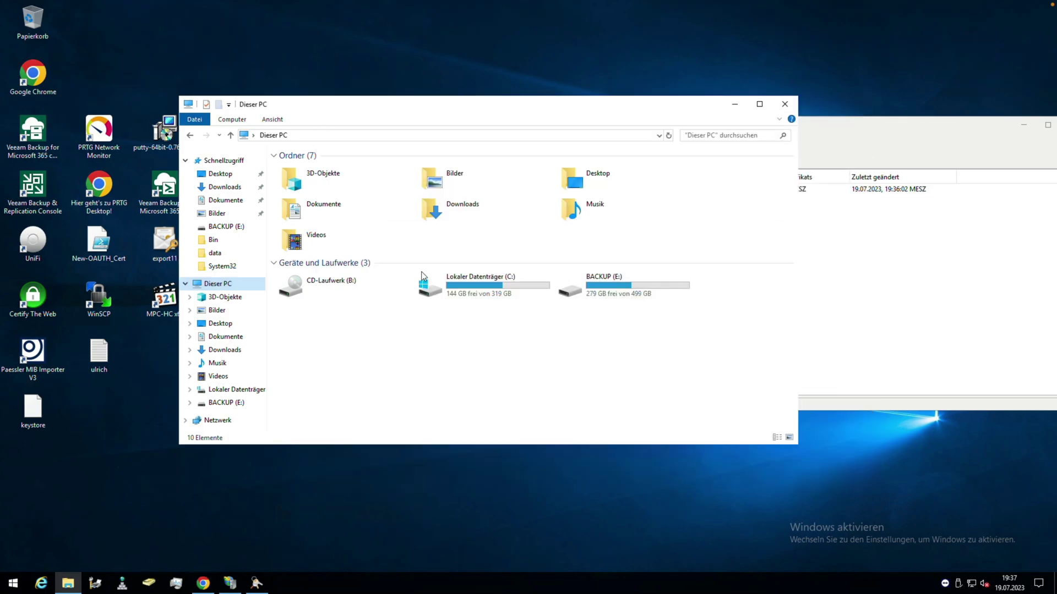
# Browse to C:\Benutzer\Administrator\Ubiquiti UniFi\data
pyautogui.doubleClick(485, 292)
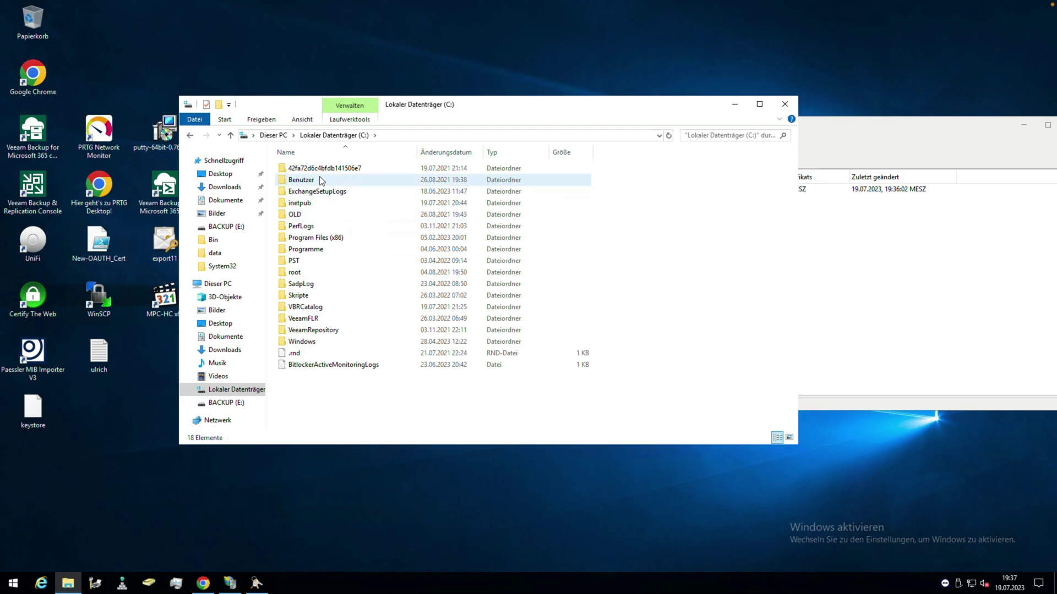
pyautogui.doubleClick(327, 182)
pyautogui.doubleClick(323, 191)
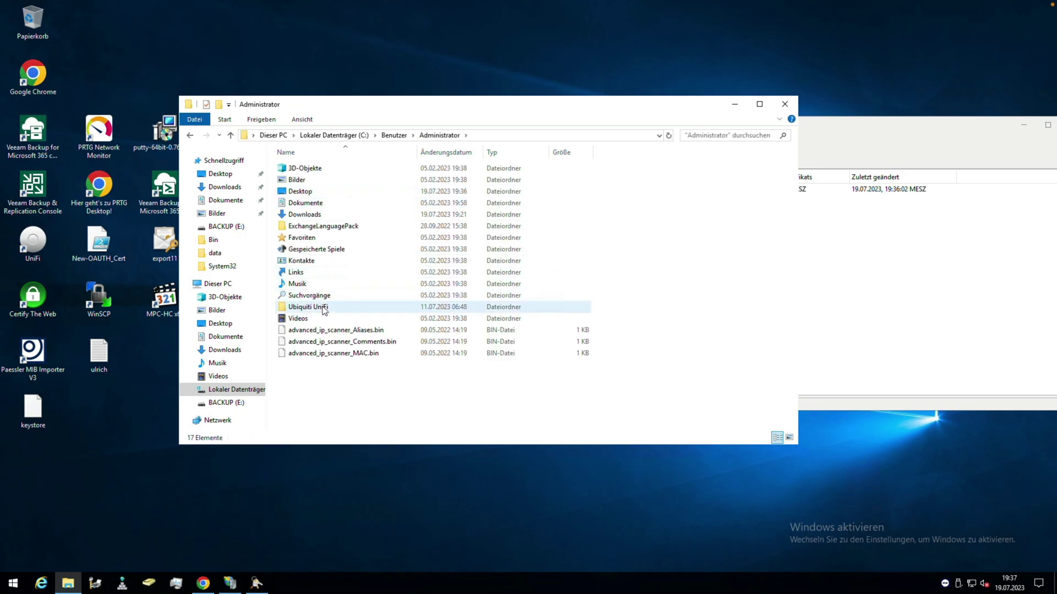
pyautogui.doubleClick(325, 311)
pyautogui.moveTo(437, 108); pyautogui.dragTo(558, 105)
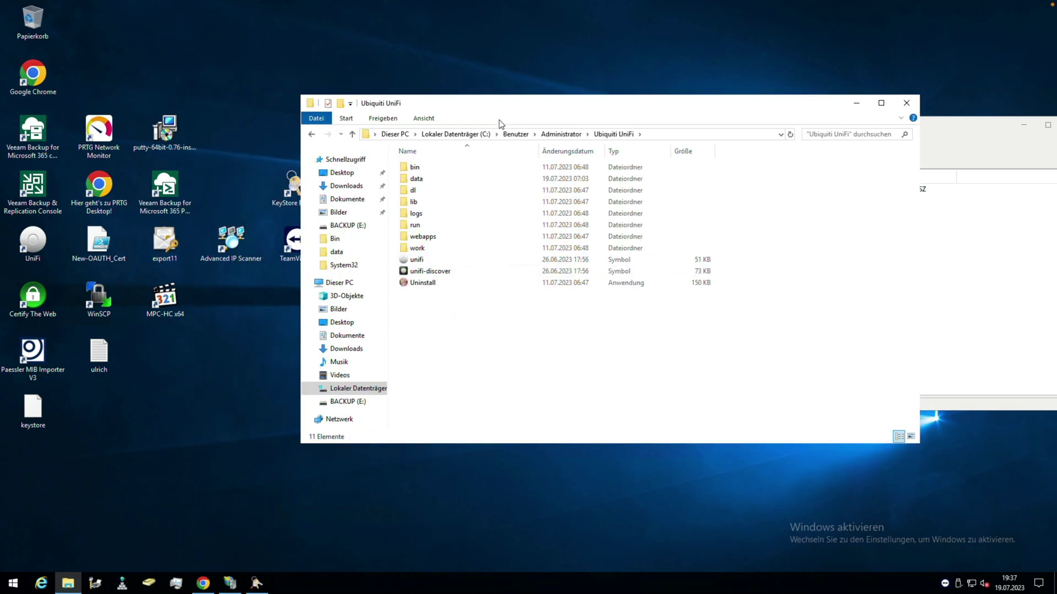
pyautogui.doubleClick(428, 183)
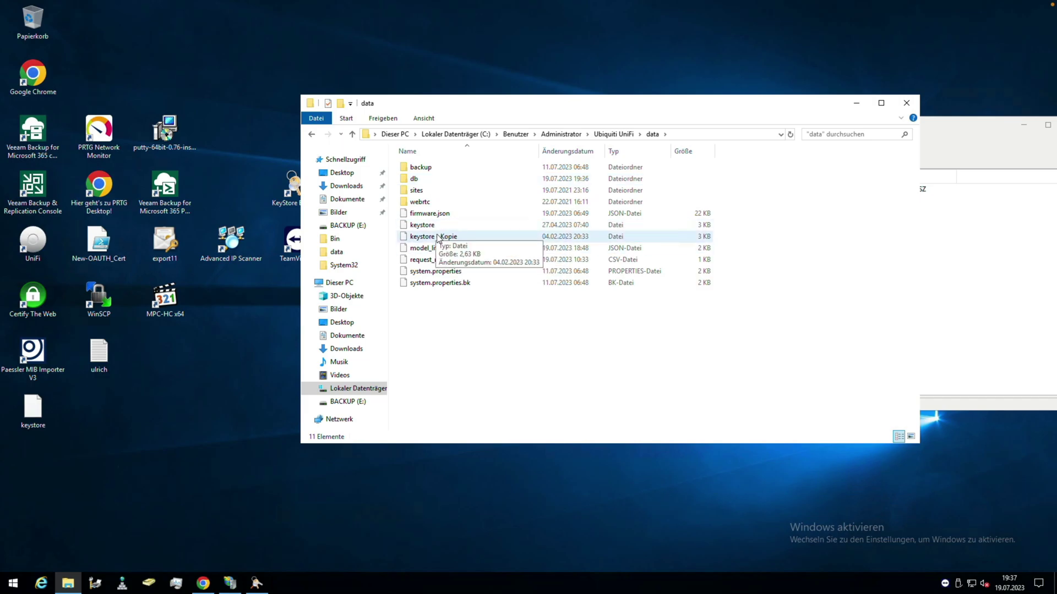
# Delete the old 'keystore - Kopie' backup and make a fresh backup copy of the current keystore
pyautogui.click(442, 238)
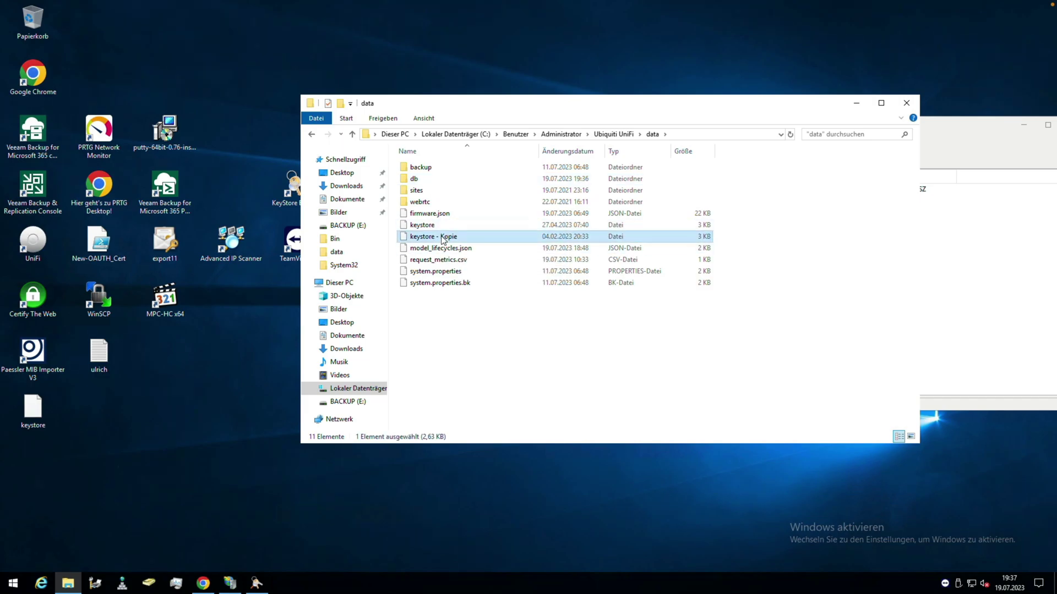
pyautogui.press('Delete')
pyautogui.click(570, 337)
pyautogui.click(440, 228)
pyautogui.hotkey('ctrl', 'v')
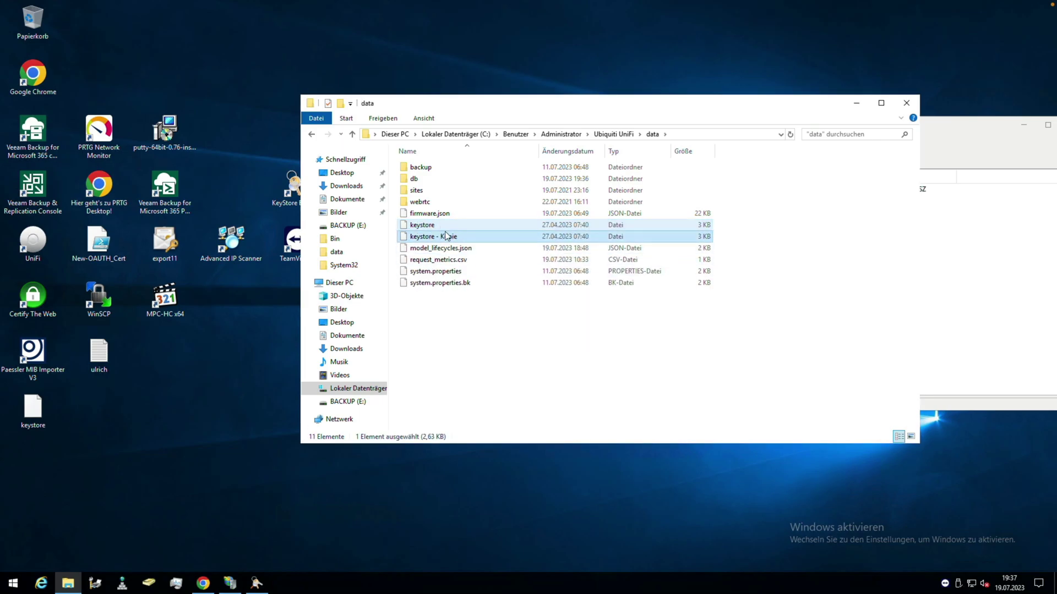
# Replace the data folder's keystore with the new keystore from the desktop
pyautogui.click(464, 349)
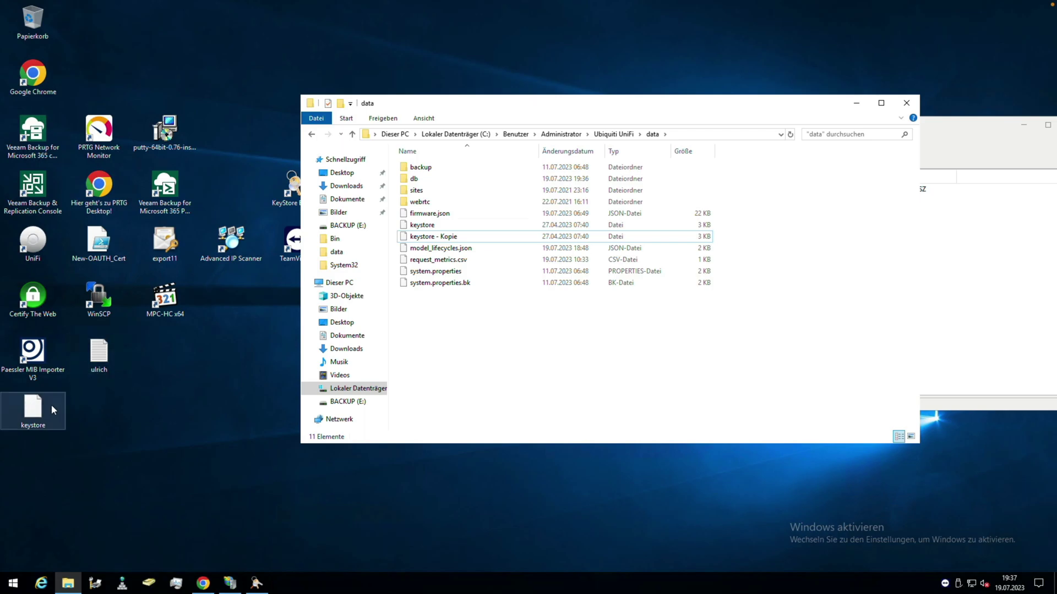
pyautogui.click(39, 412)
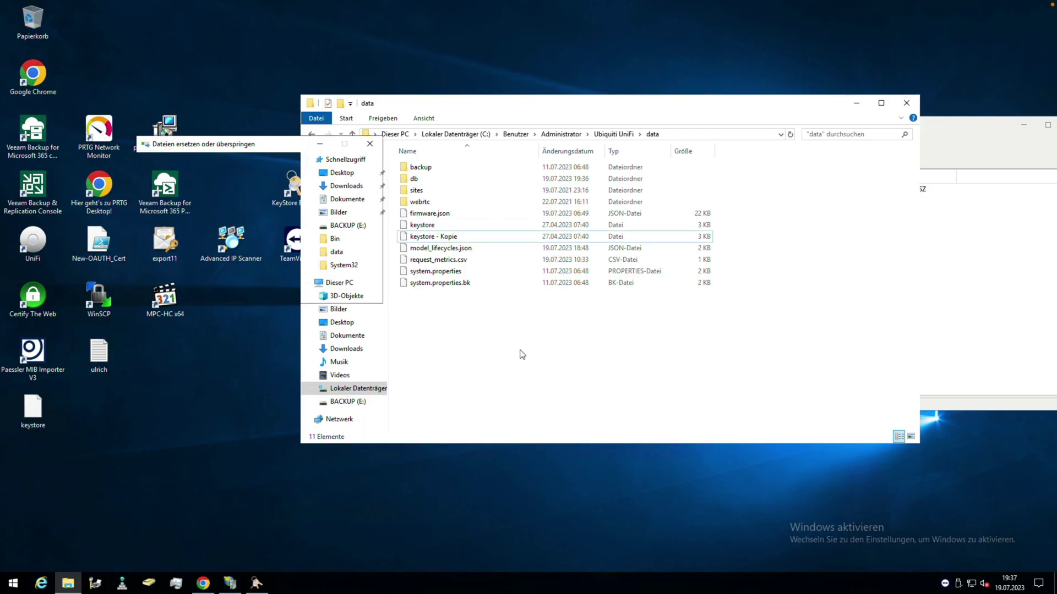
pyautogui.click(218, 214)
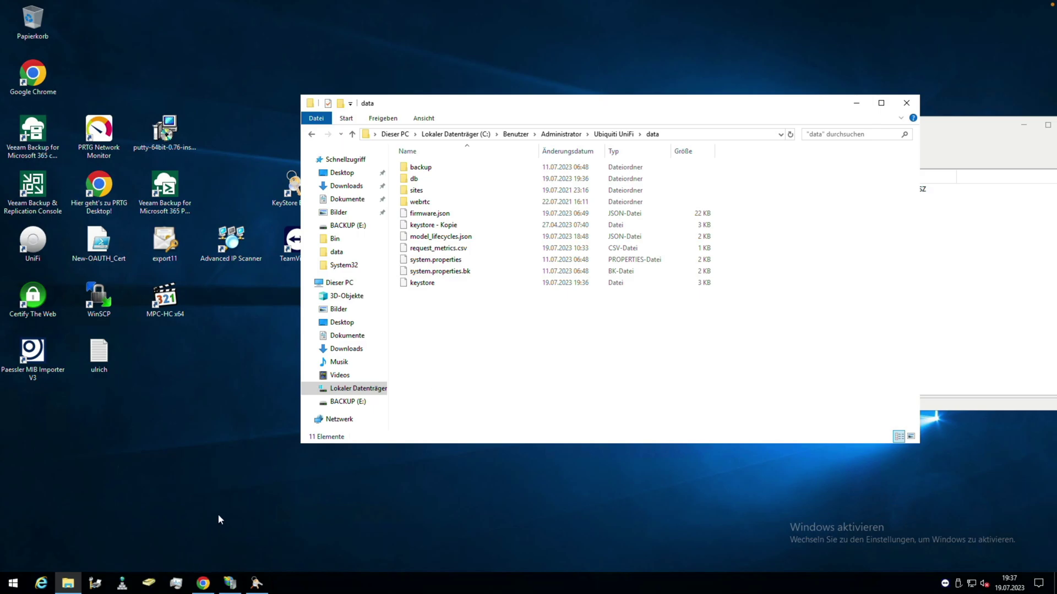
# Run services.msc and restart the UniFi Network application service
pyautogui.rightClick(14, 583)
pyautogui.click(39, 530)
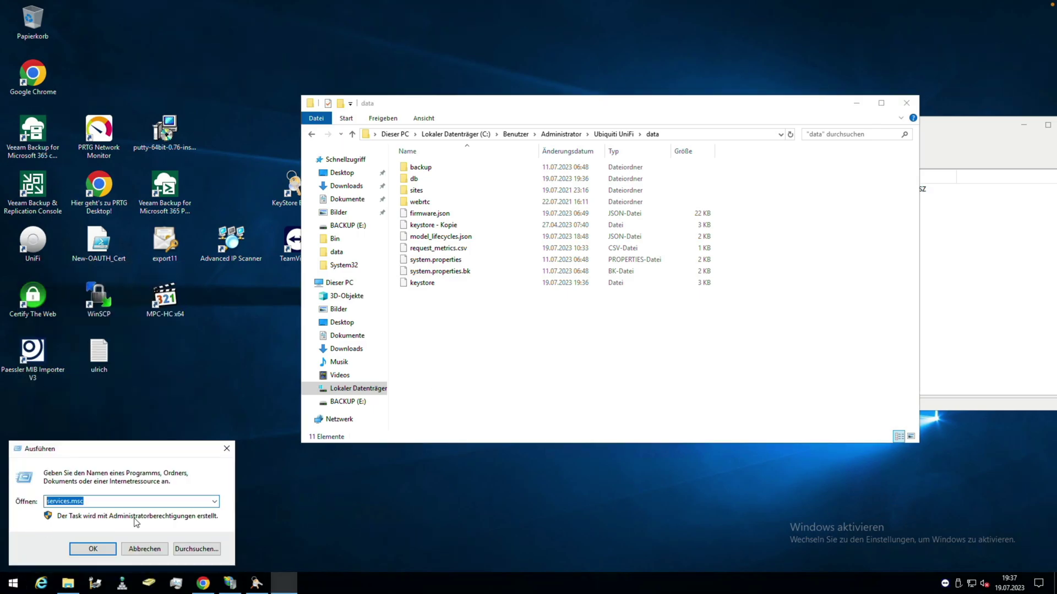
pyautogui.press('Return')
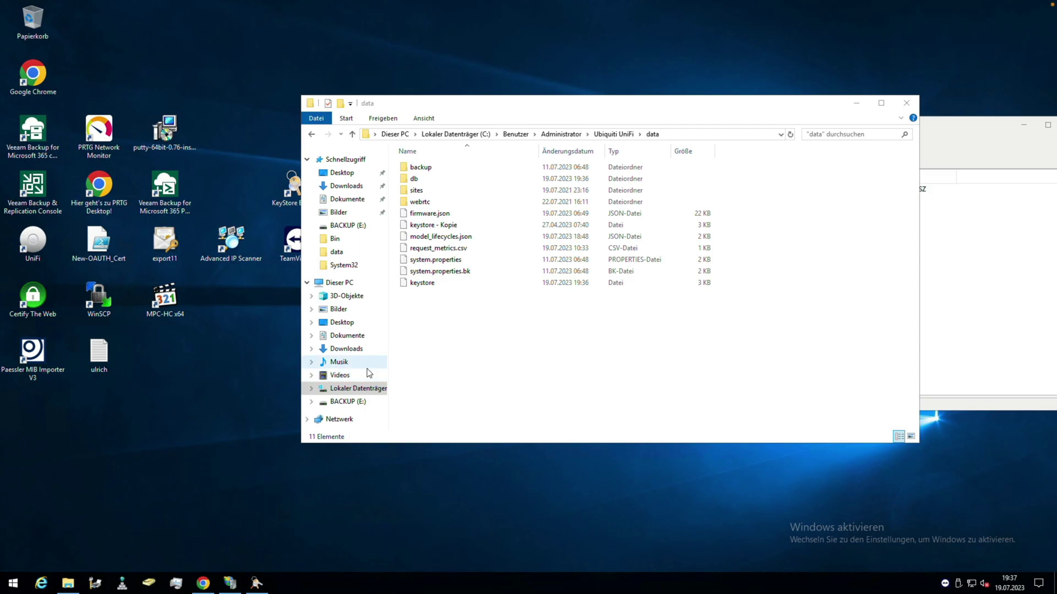
pyautogui.click(752, 357)
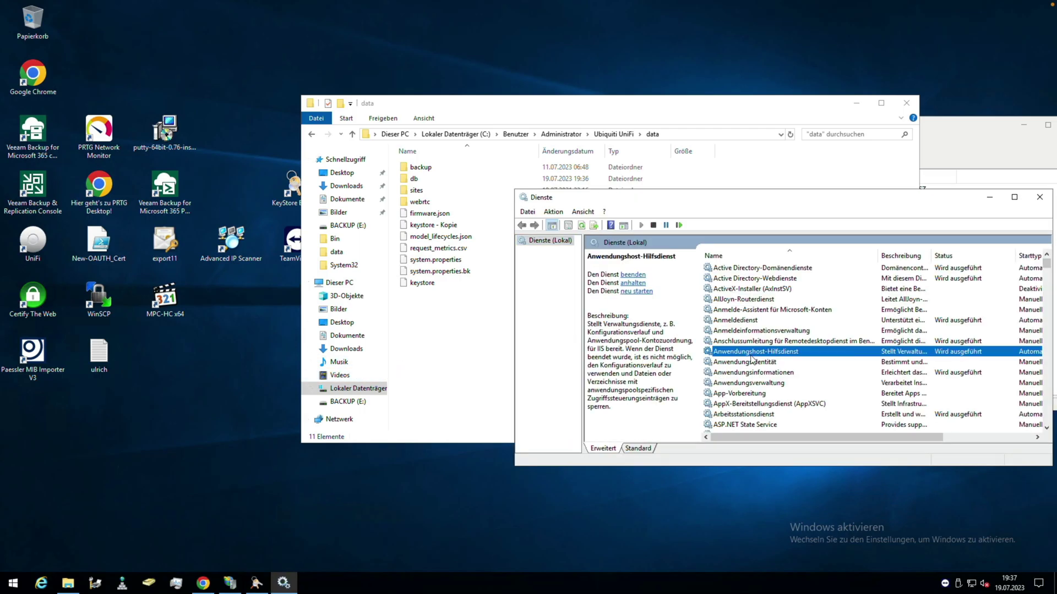
pyautogui.press('u')
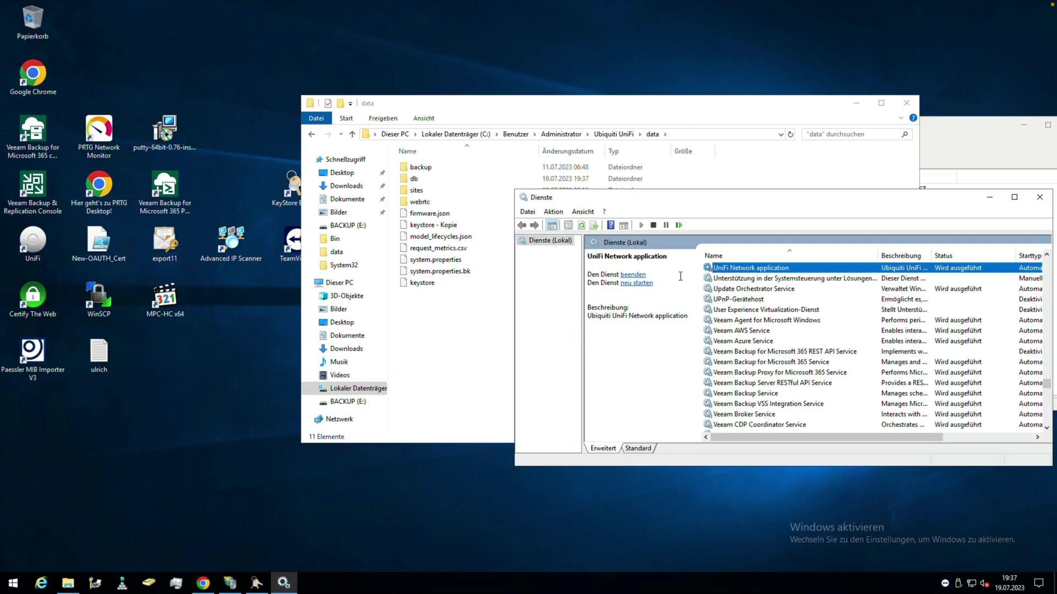
pyautogui.click(641, 283)
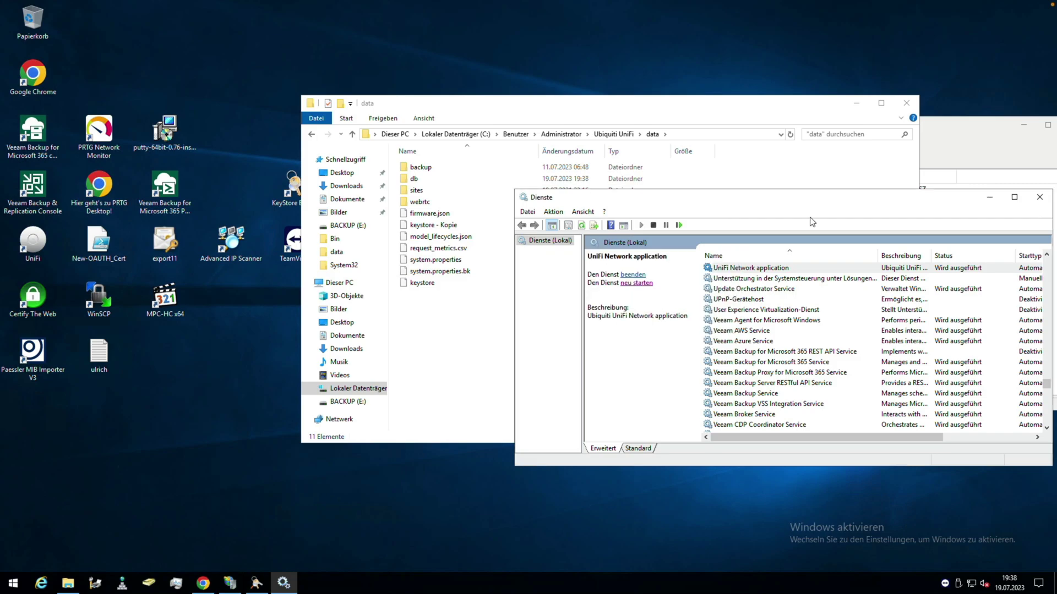
pyautogui.moveTo(738, 199); pyautogui.dragTo(575, 212)
# Return to Chrome and reload the controller page until the UniFi login page comes back
pyautogui.click(203, 582)
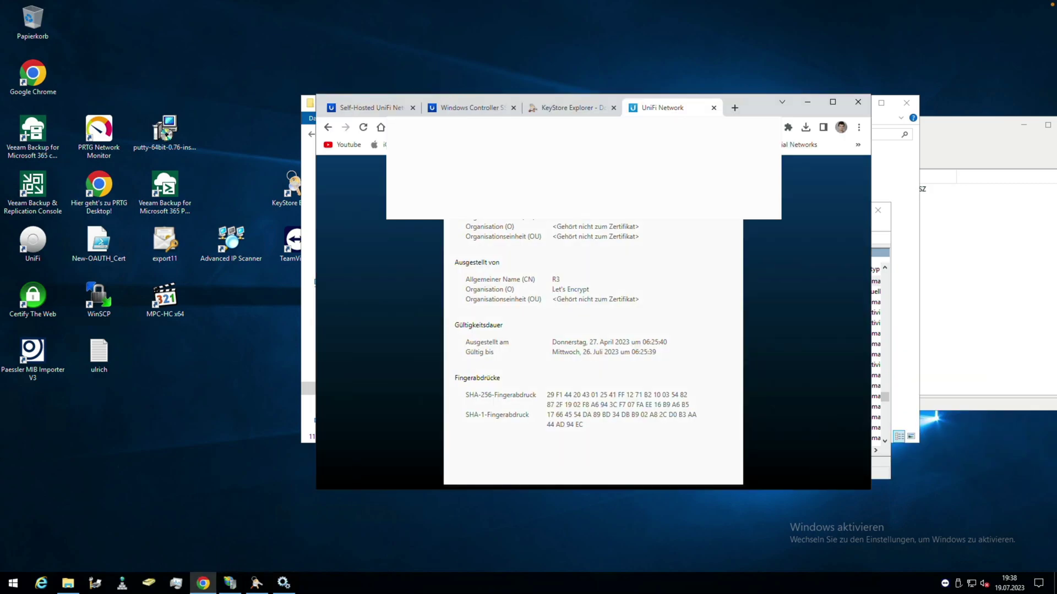
pyautogui.click(362, 127)
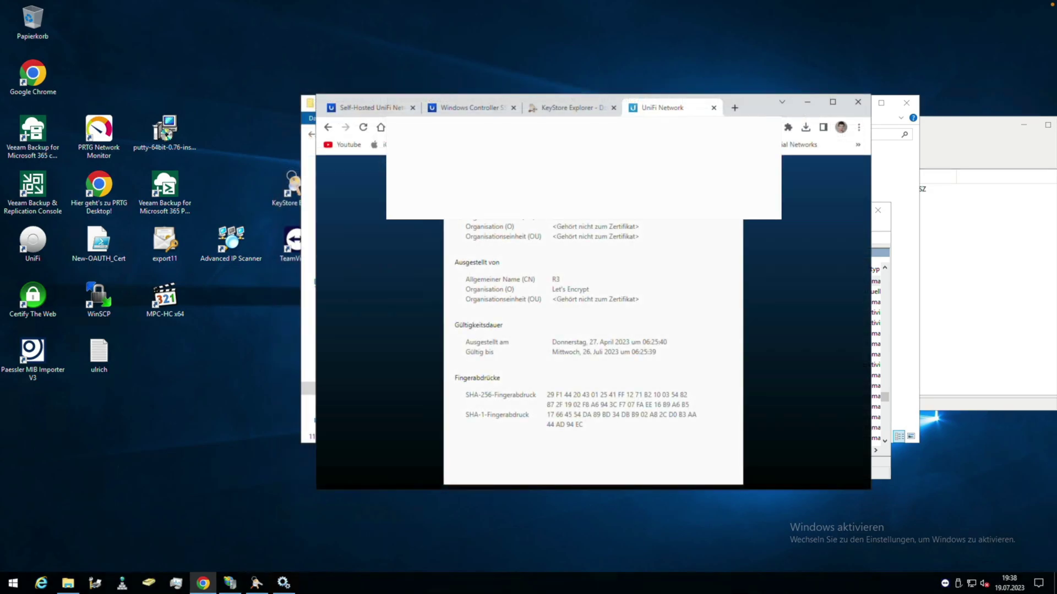
pyautogui.moveTo(755, 106); pyautogui.dragTo(742, 74)
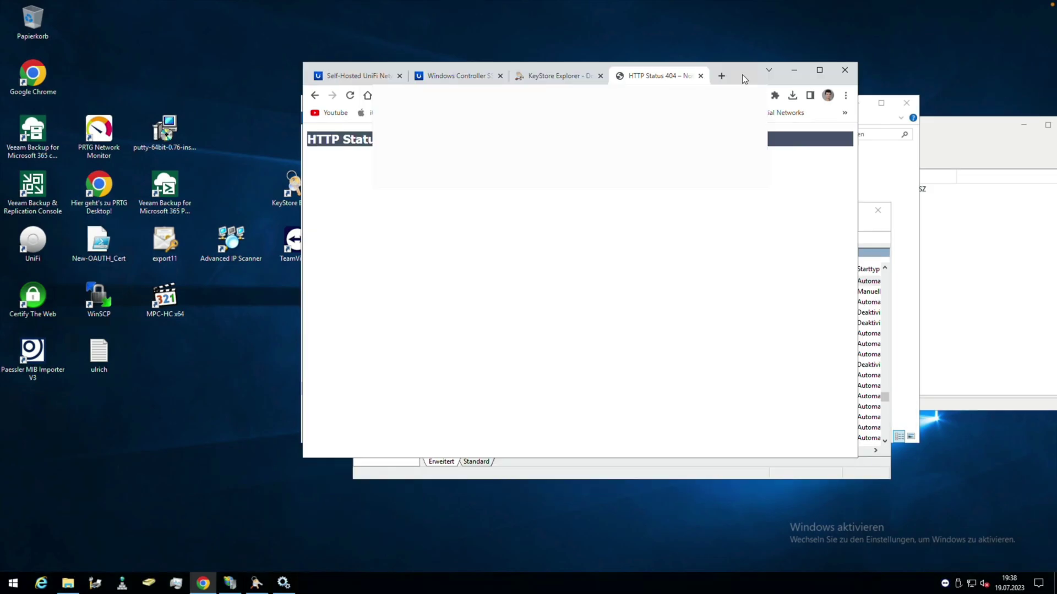
pyautogui.click(350, 95)
pyautogui.click(349, 95)
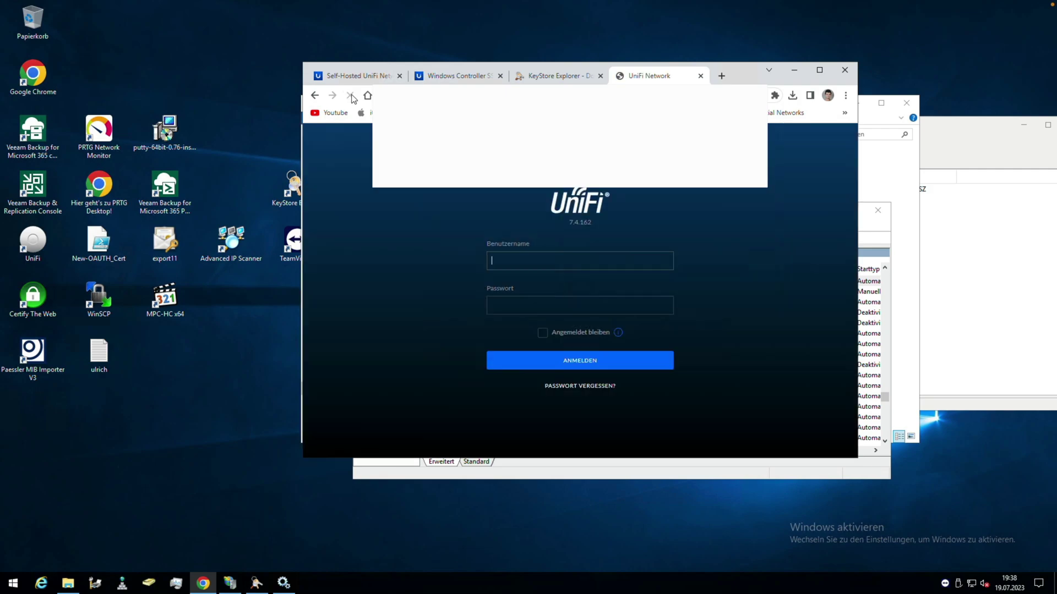
# View the site's certificate, now the renewed Let's Encrypt one valid until 17 October 2023
pyautogui.click(379, 95)
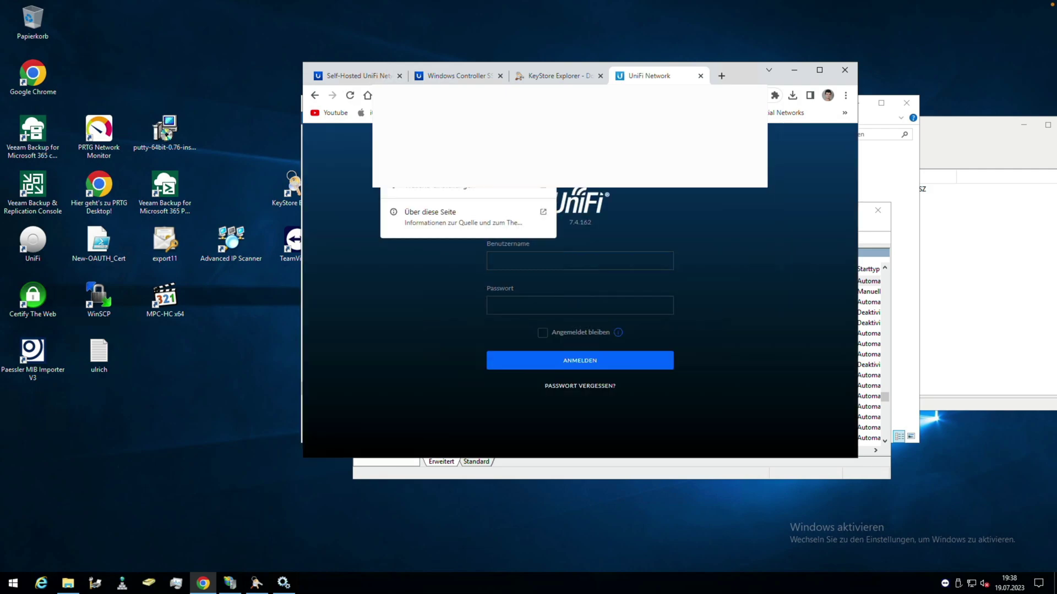
pyautogui.click(452, 193)
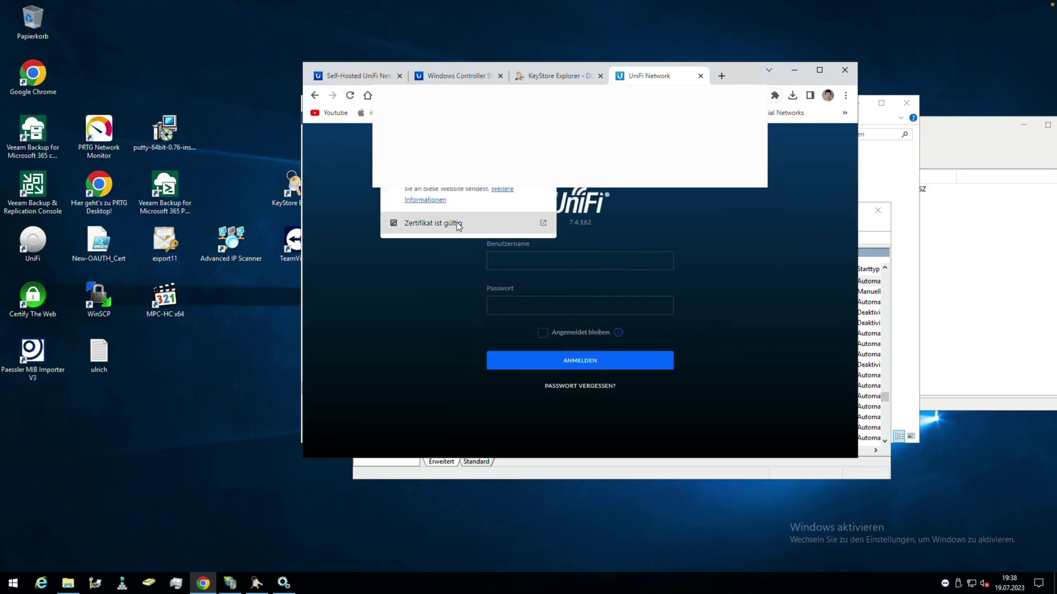
pyautogui.click(476, 222)
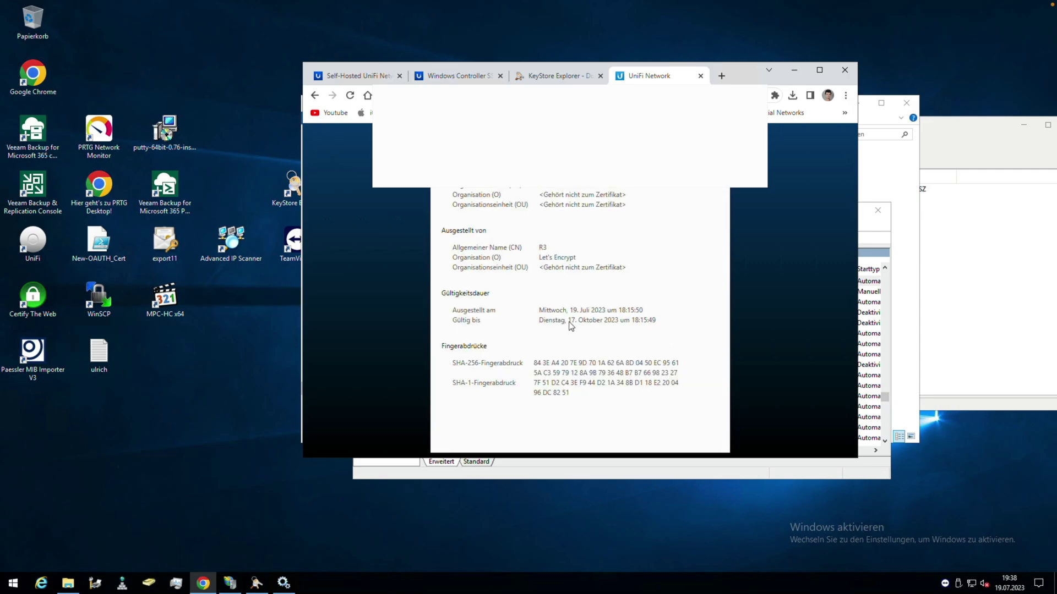
# Minimise Chrome to bring back the Services window showing UniFi Network application running
pyautogui.click(794, 70)
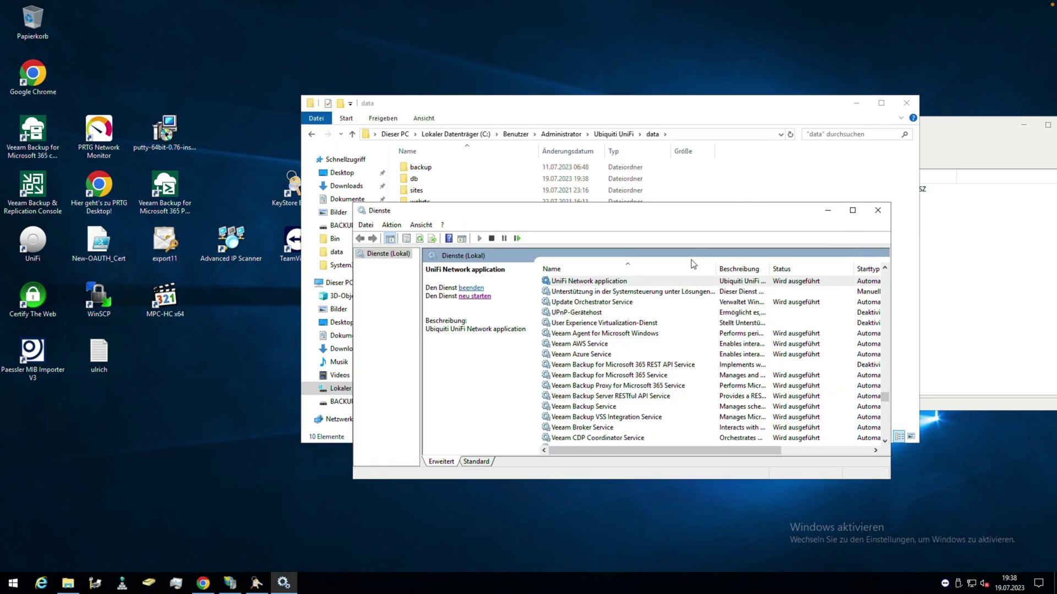